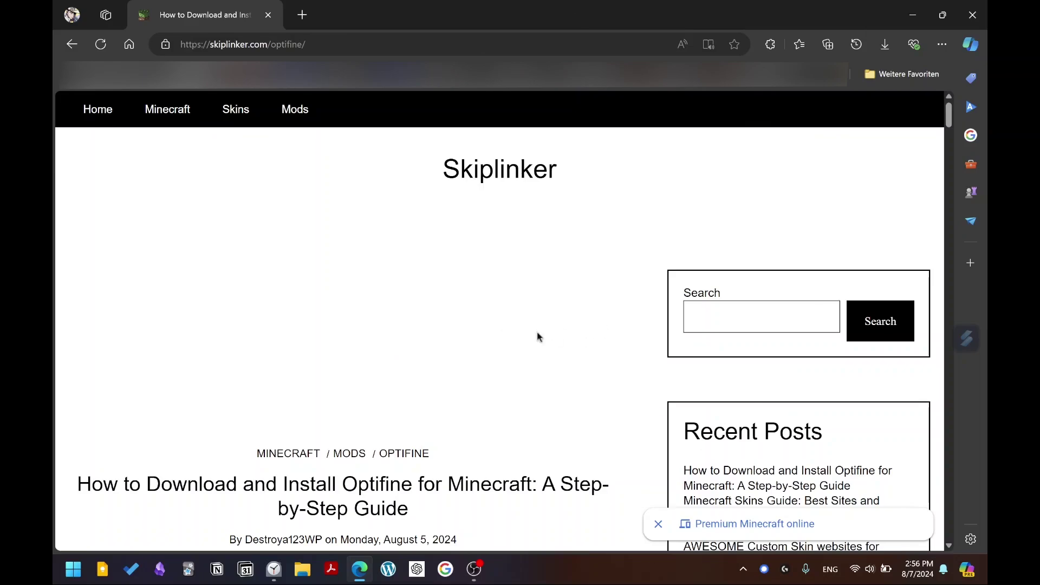
Scroll the Skiplinker Optifine install guide down to its Downloads heading
scroll(446, 328, "down", 1)
scroll(467, 290, "up", 1)
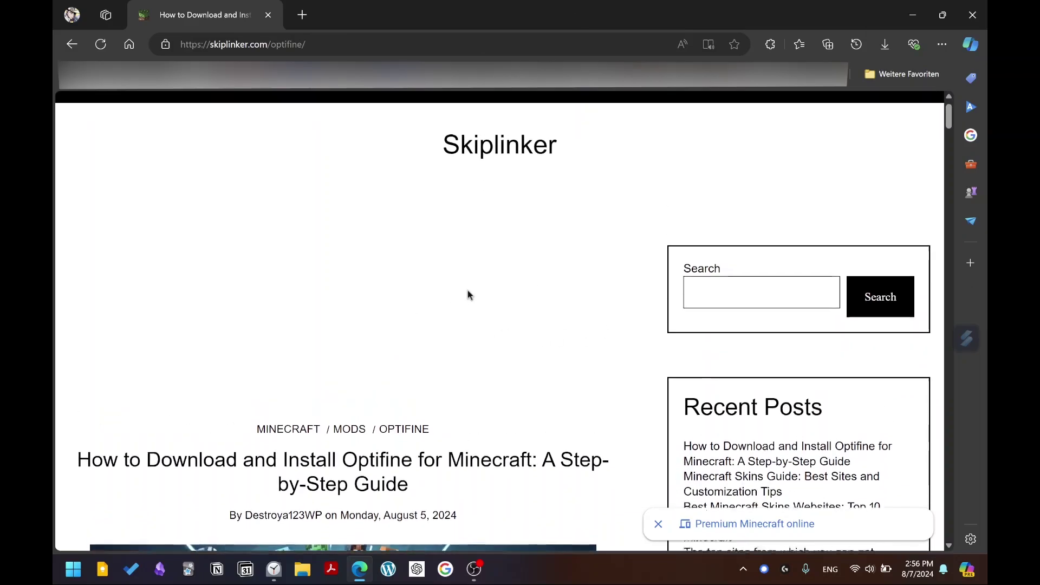
scroll(496, 297, "down", 1)
scroll(497, 301, "down", 20)
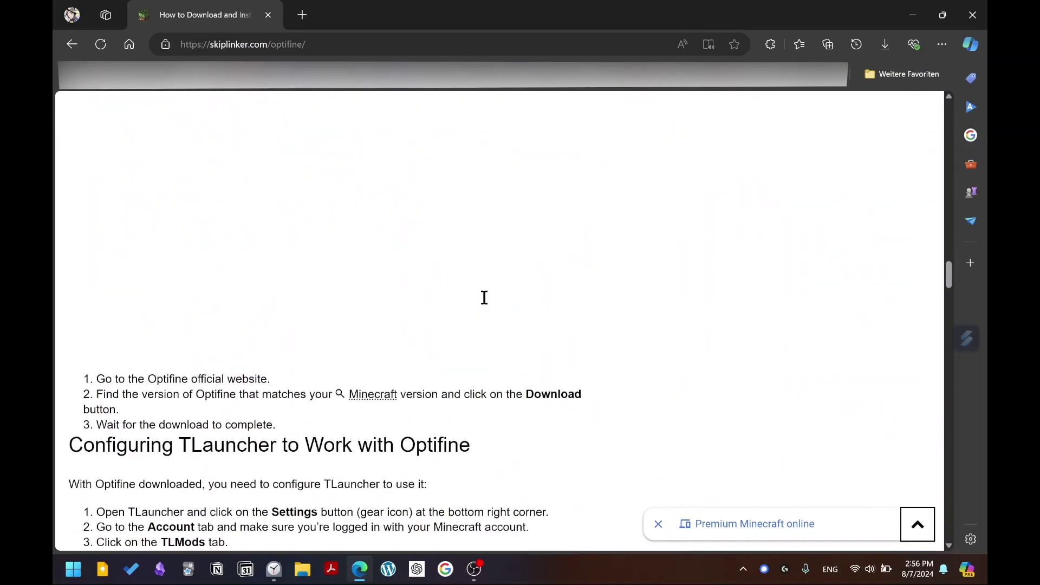
scroll(261, 316, "down", 15)
scroll(163, 325, "up", 3)
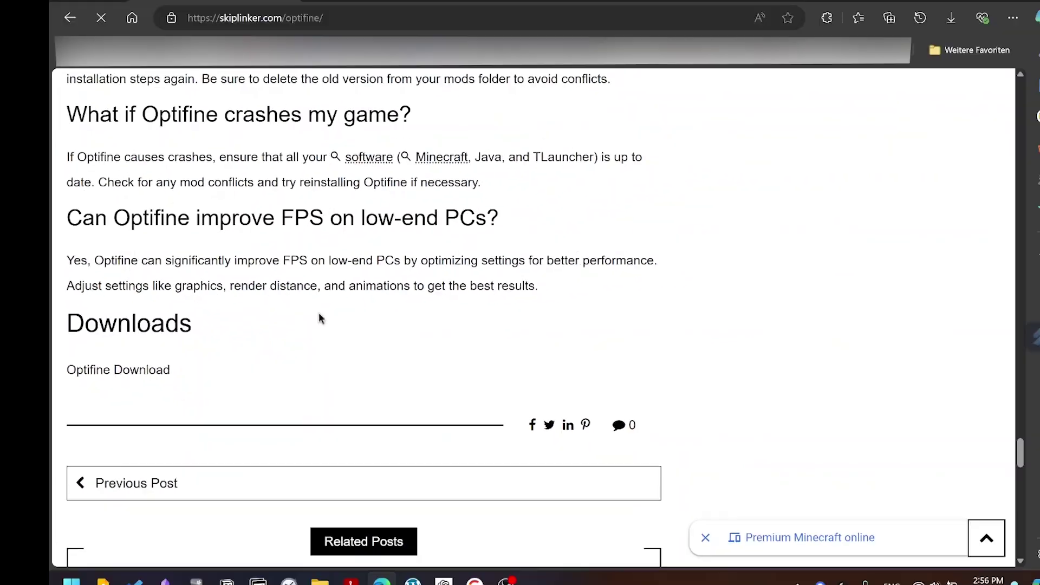
Follow Optifine Download, pass the CashSkip reCAPTCHA, close the ad tab, and continue to step 1/2
left_click(181, 398)
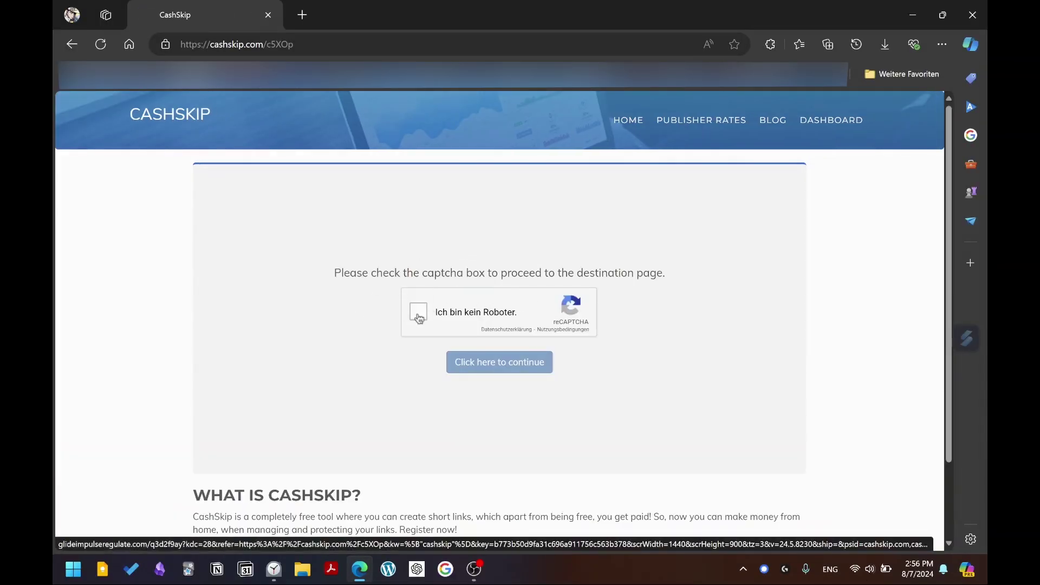
left_click(419, 319)
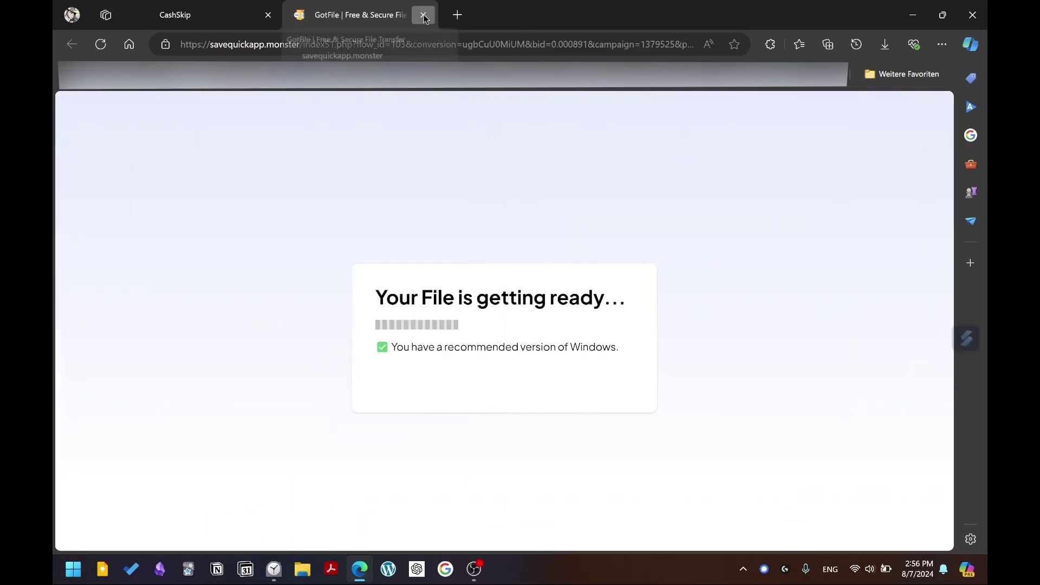
left_click(424, 16)
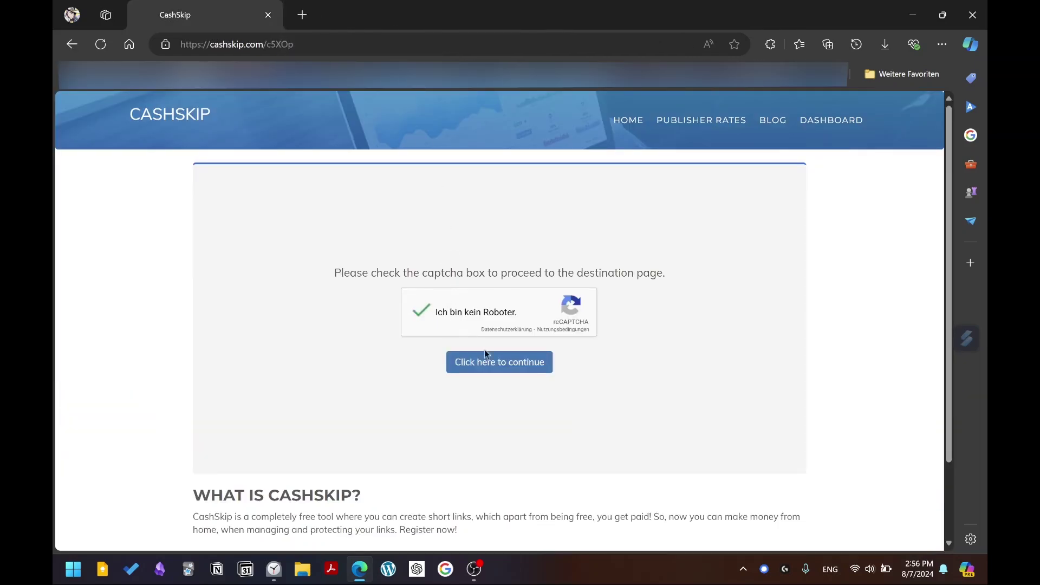
left_click(499, 362)
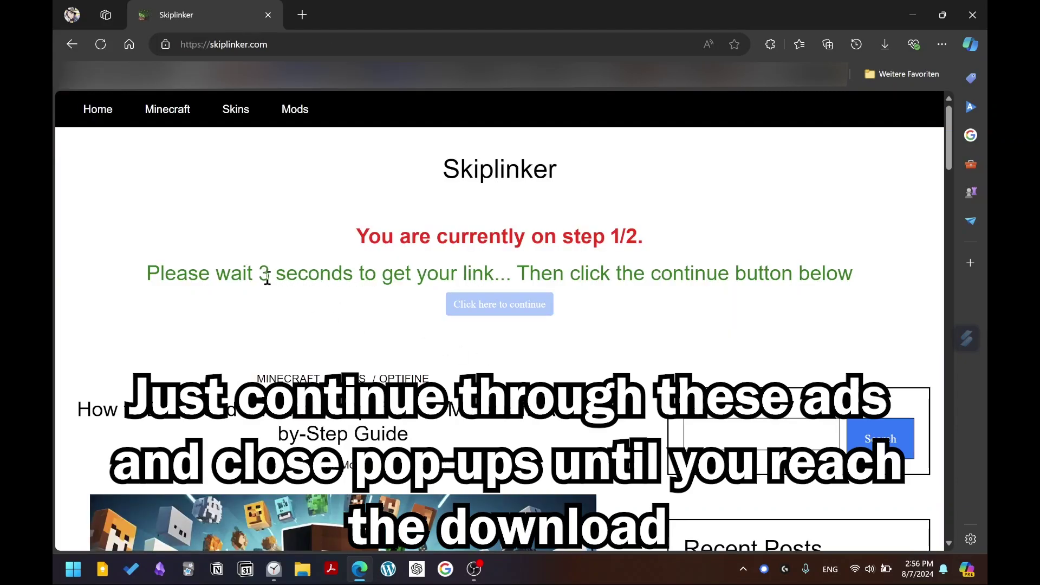
Continue through Skiplinker steps 1/2 and 2/2 using the red Continue button at the page bottom
left_click(495, 307)
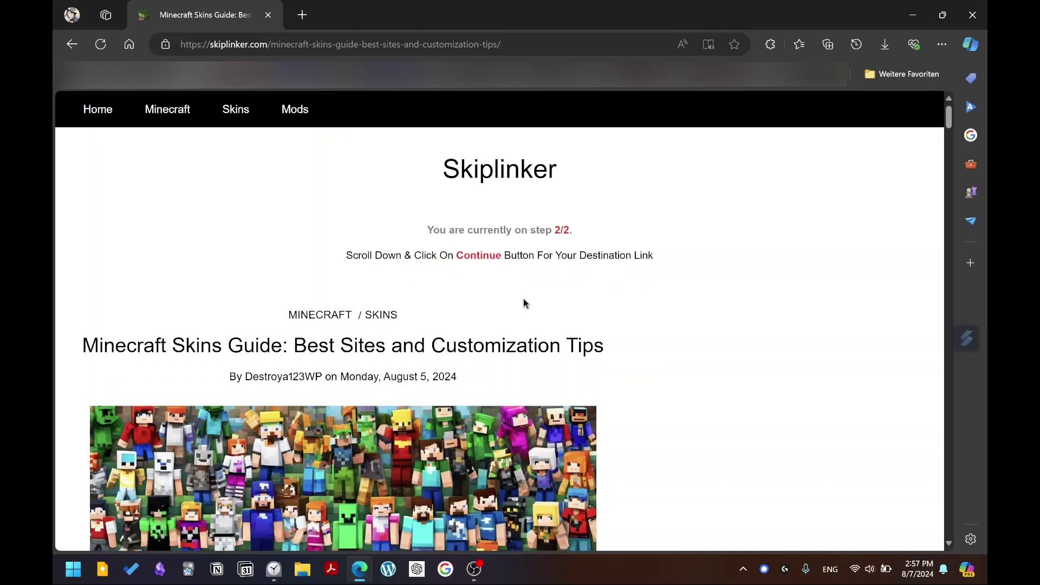
left_click(463, 259)
scroll(472, 277, "down", 20)
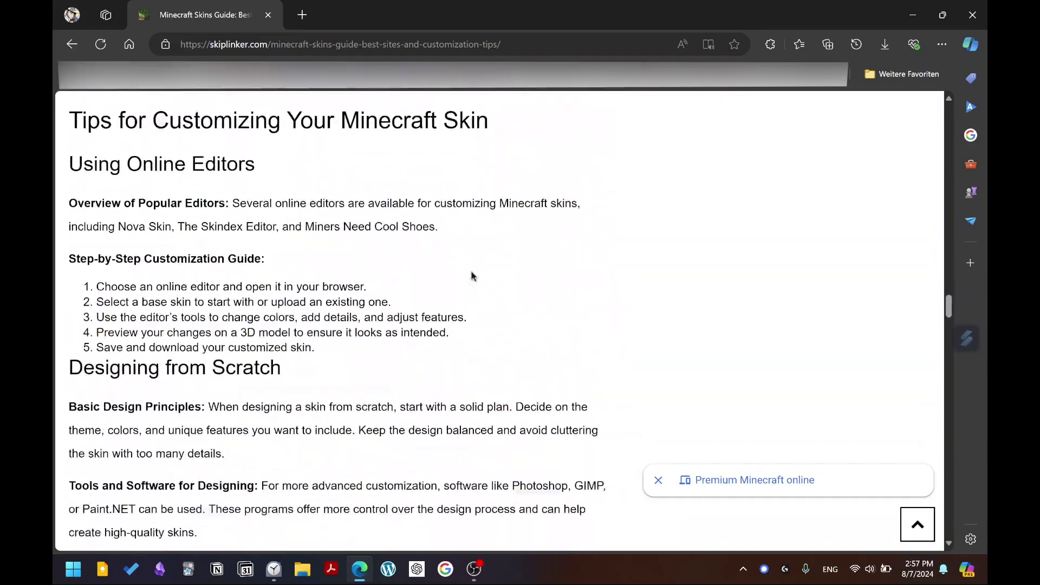
scroll(471, 277, "down", 12)
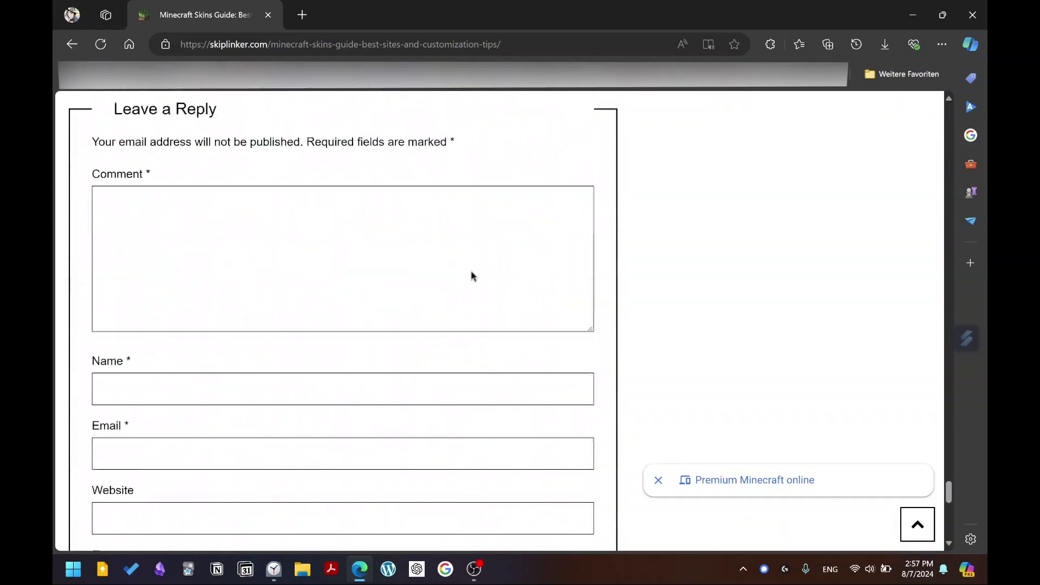
left_click(501, 179)
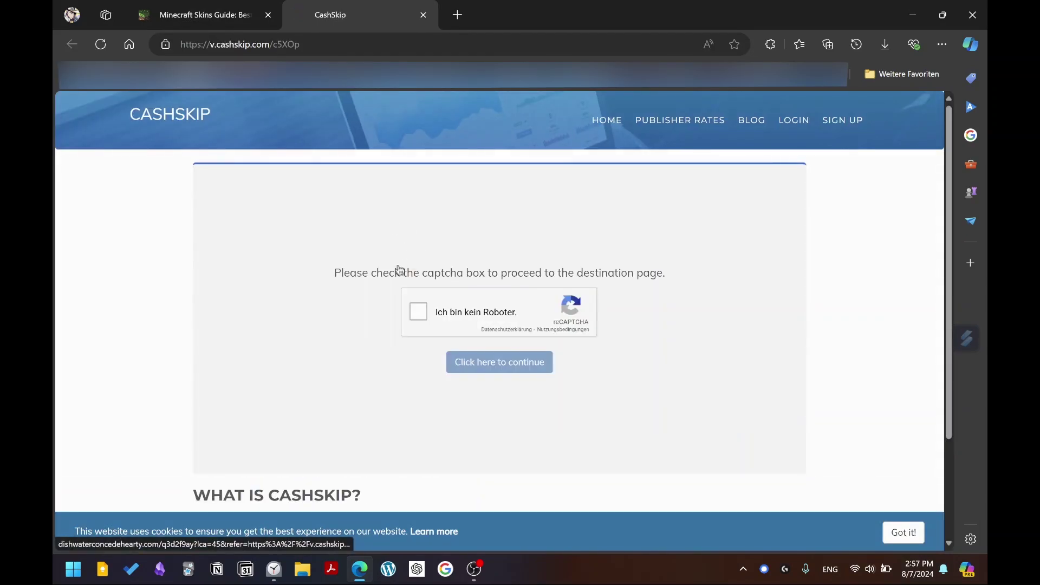
Pass the second CashSkip reCAPTCHA, close the GotFile and error tabs, and skip the ad
left_click(419, 311)
left_click(579, 20)
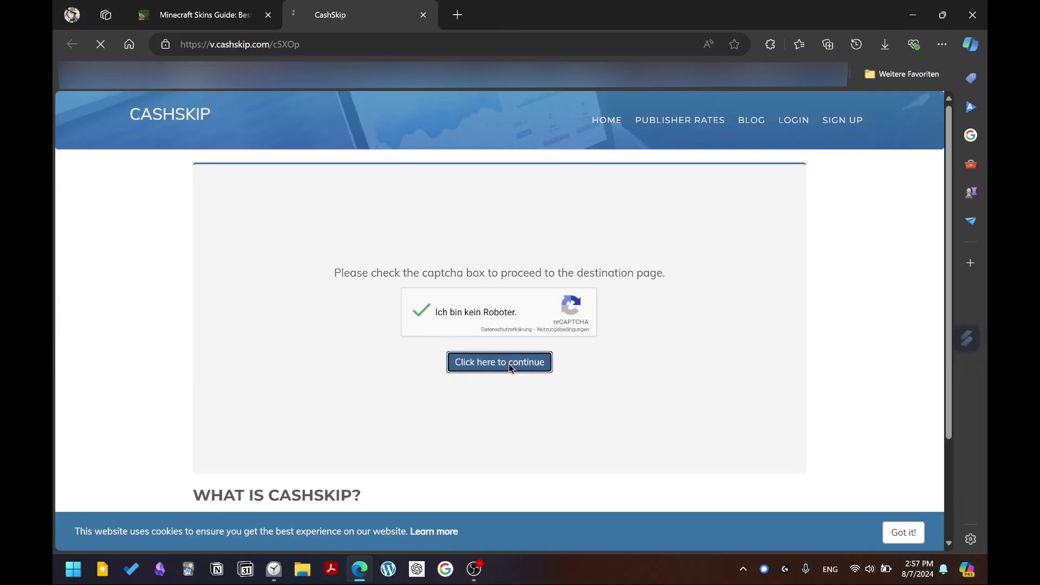
left_click(507, 364)
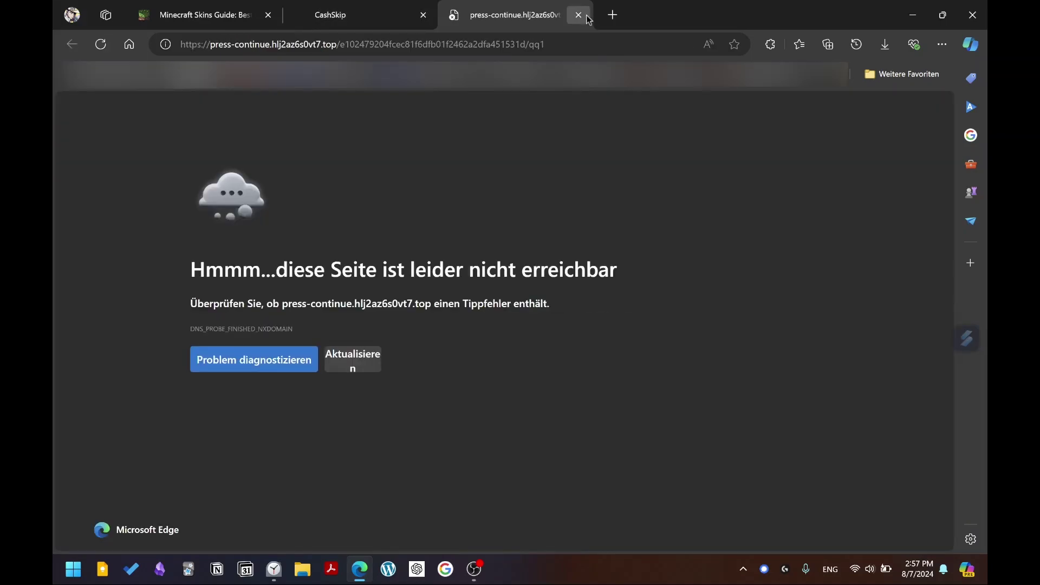
left_click(587, 18)
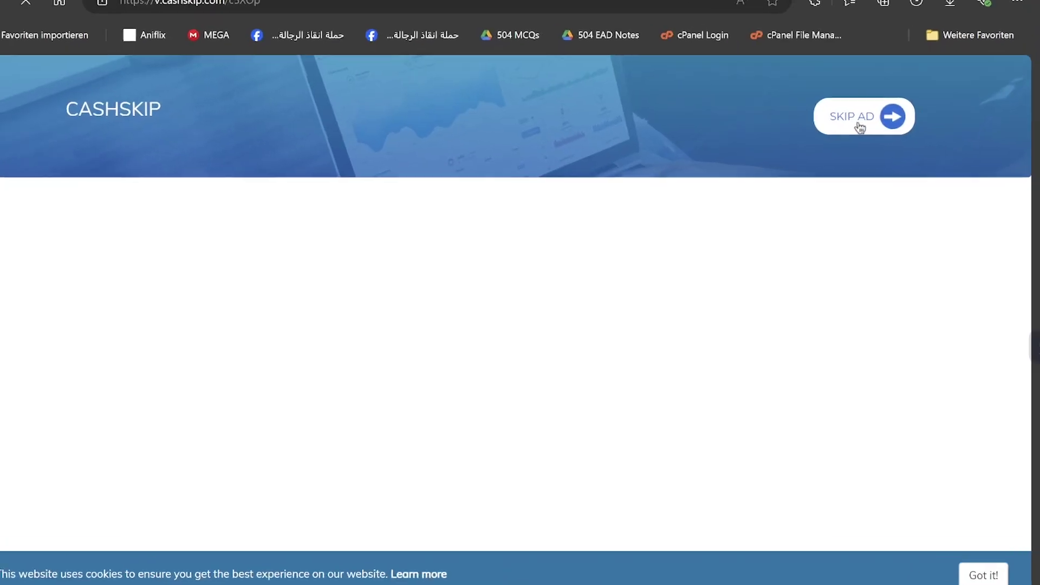
left_click(859, 123)
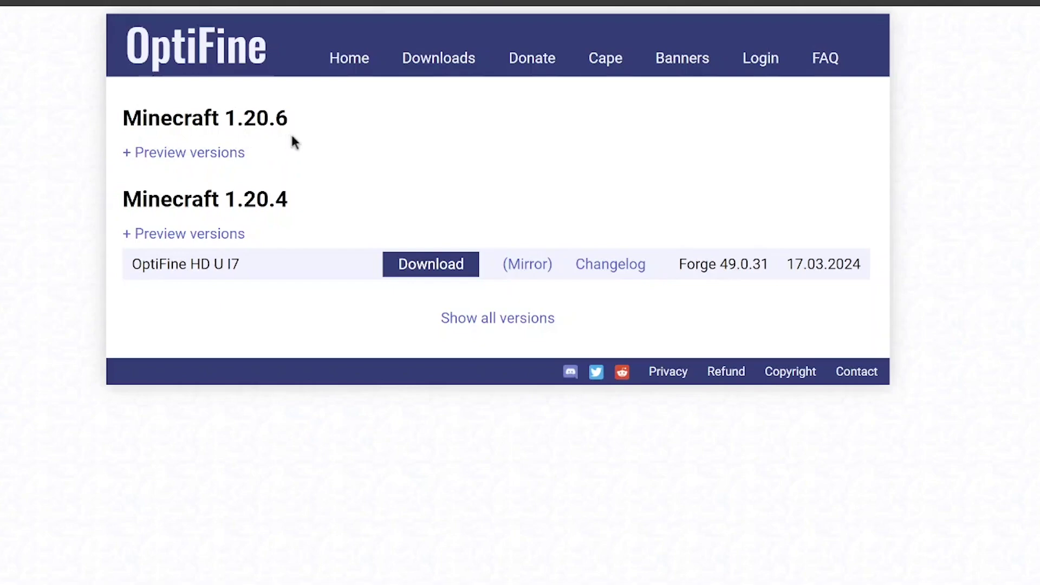
Expand Minecraft 1.20.6 preview versions and download the HD U I9 pre1 build from the mirror page
left_click(216, 154)
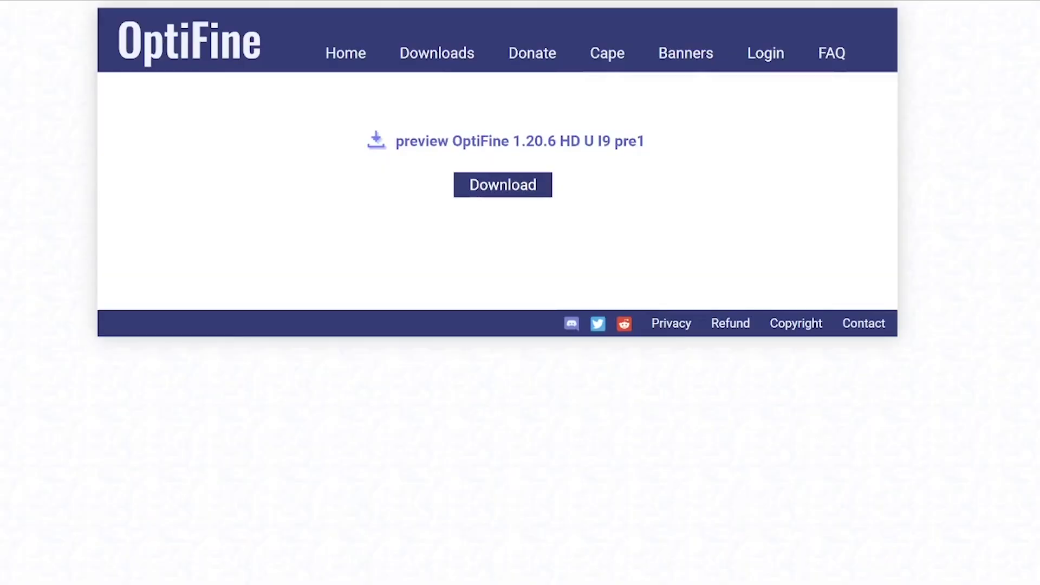
left_click(523, 186)
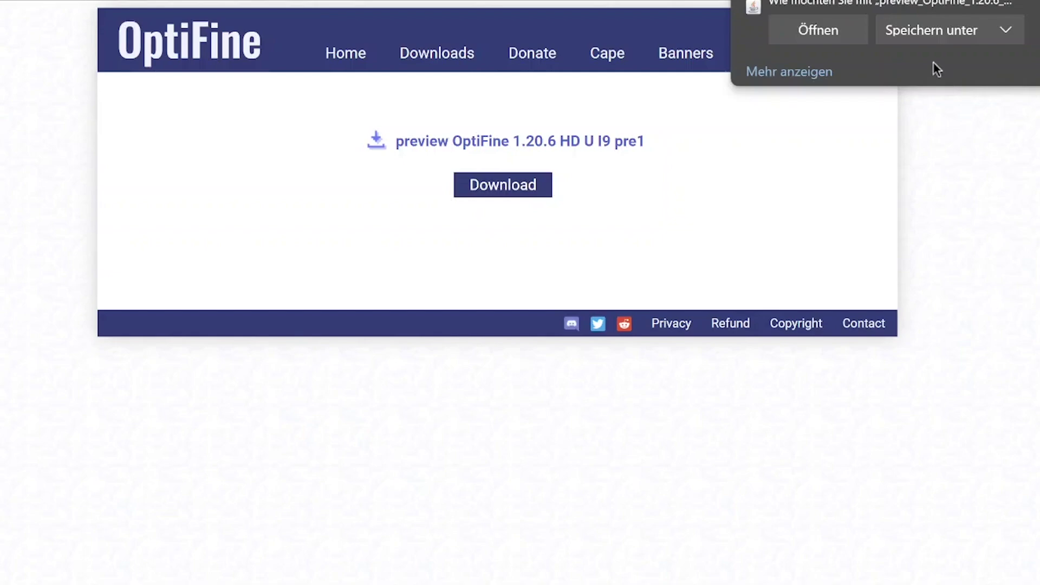
left_click(937, 39)
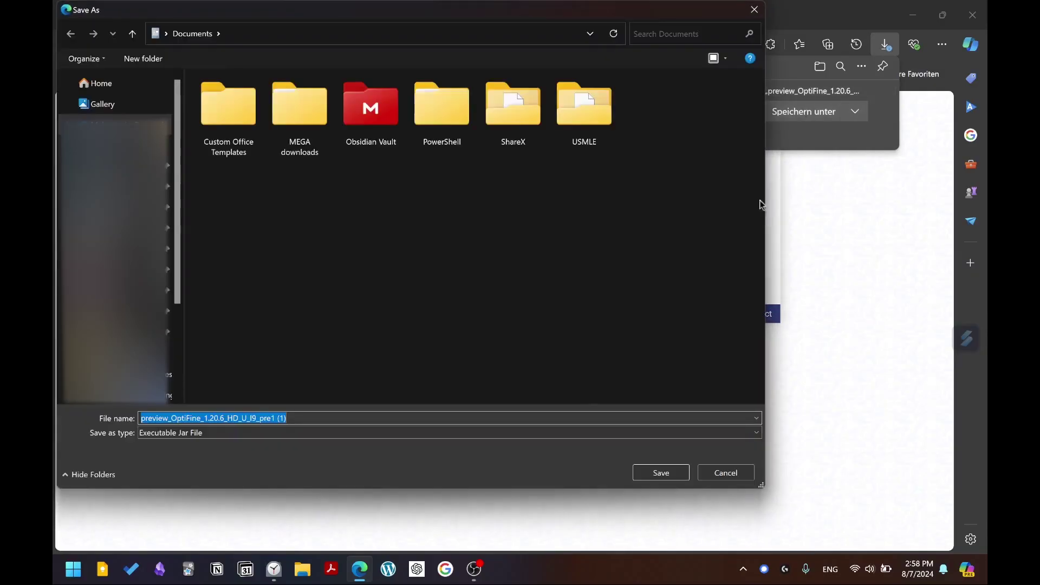
Save preview_OptiFine_1.20.6_HD_U_I9_pre1 jar to Documents and open it to launch the installer
left_click(654, 473)
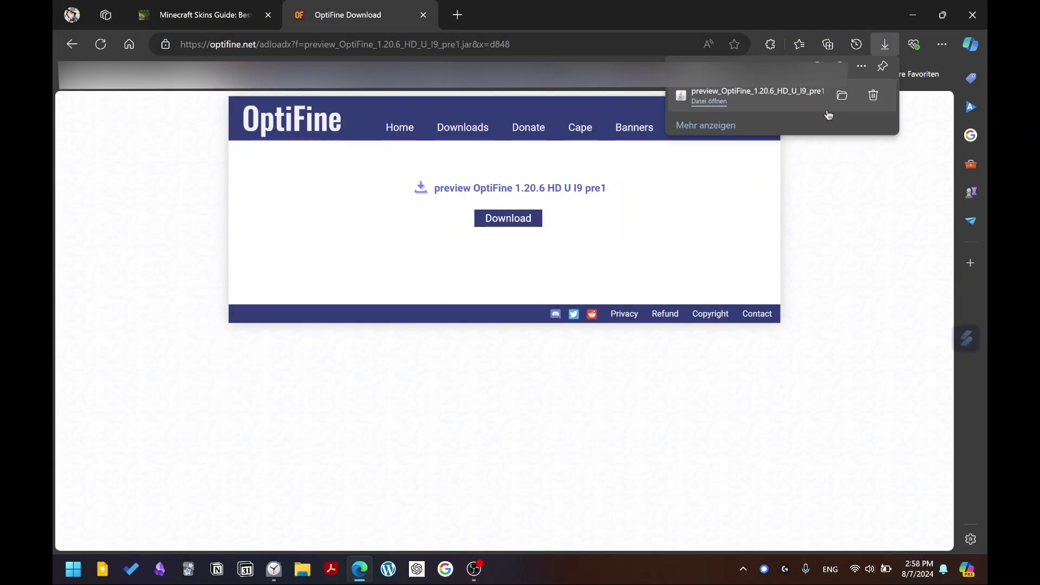
left_click(718, 106)
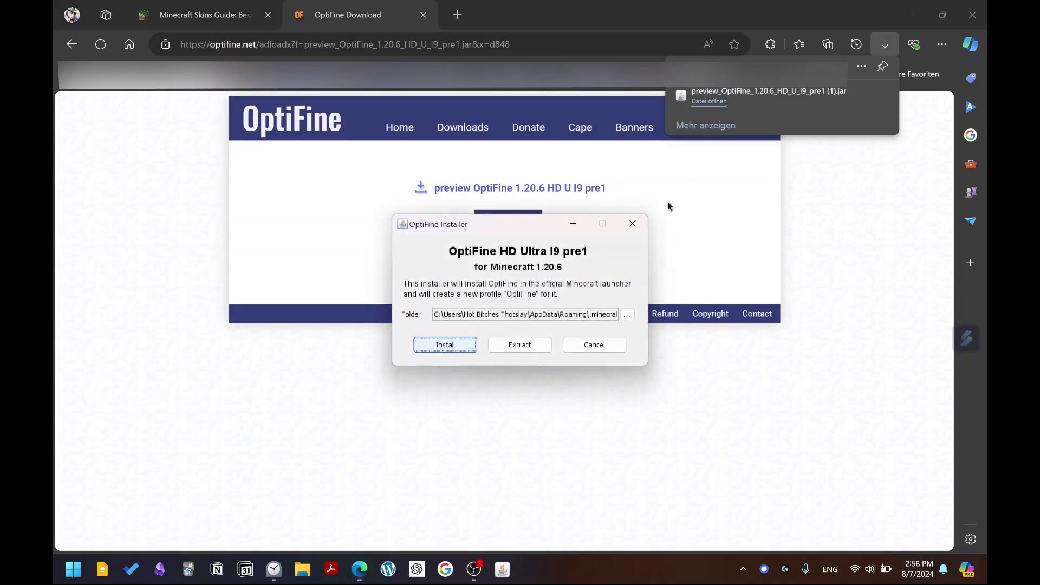
Install OptiFine HD Ultra I9 pre1 for Minecraft 1.20.6 and acknowledge the success message
left_click(900, 29)
left_click(913, 15)
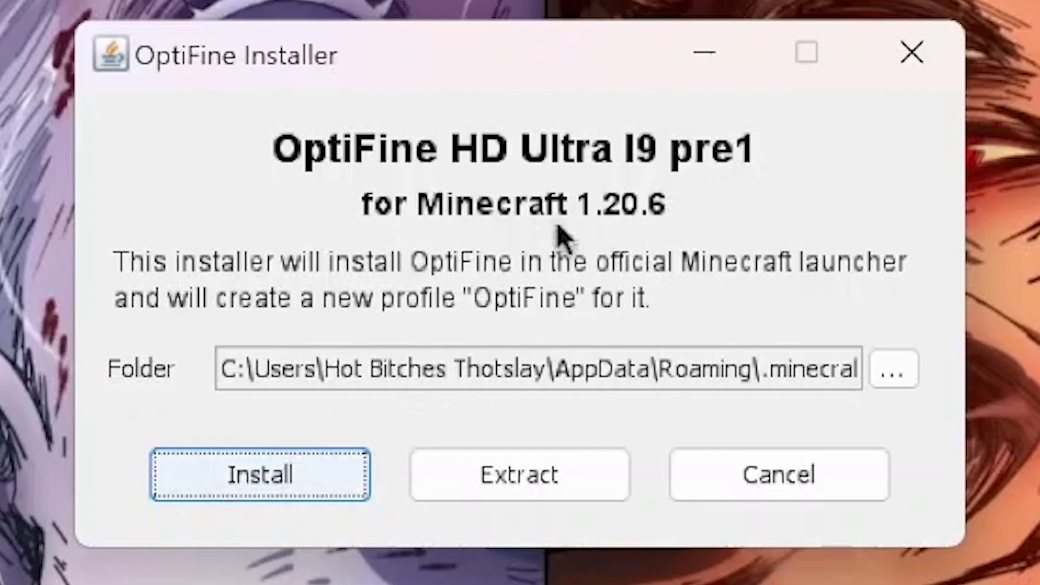
left_click(276, 490)
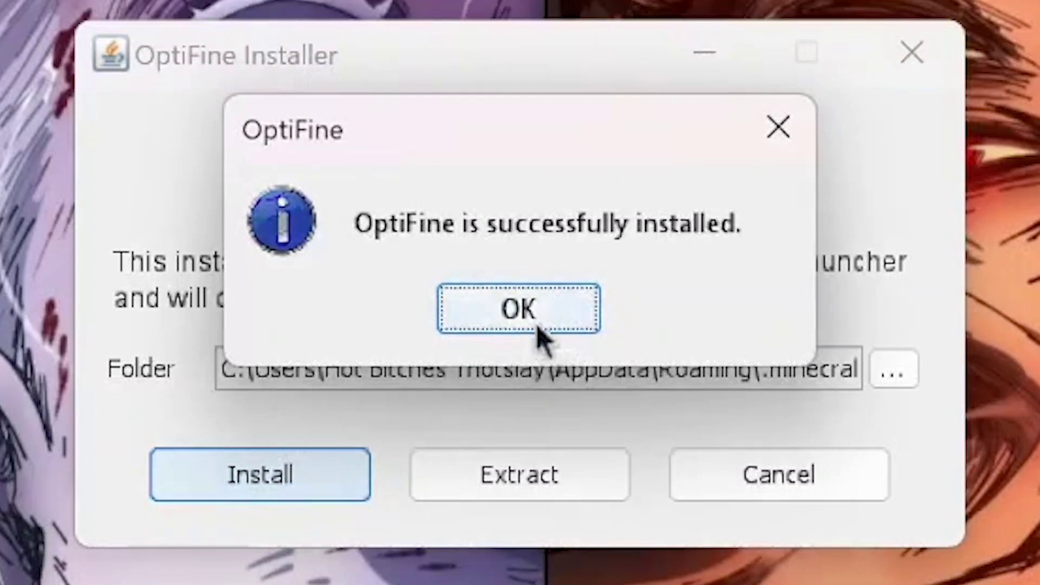
left_click(522, 314)
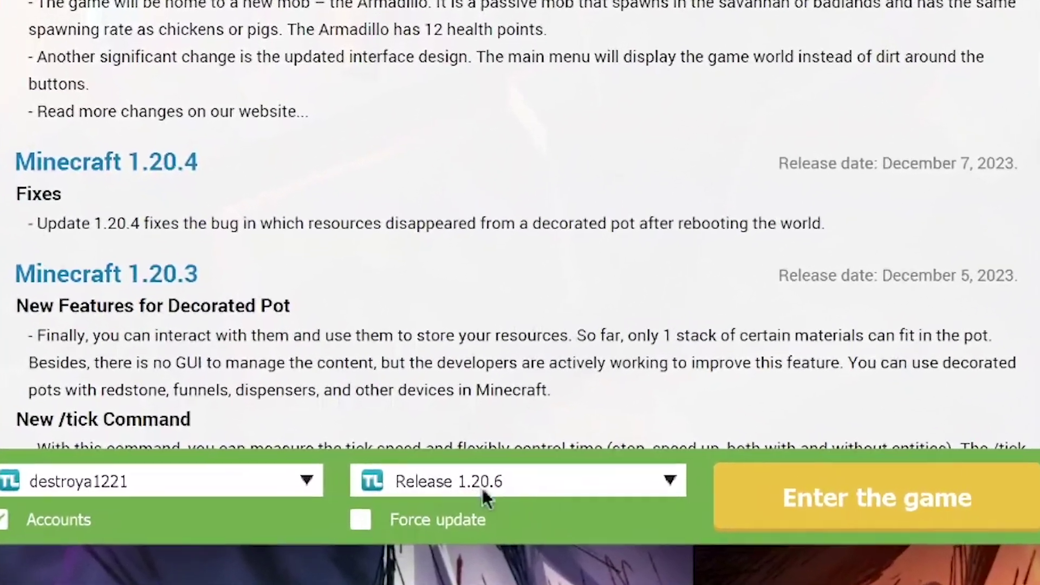
Choose OptiFine 1.20.4 in TLauncher's version list, install and launch it, dismissing the skin notice
left_click(461, 469)
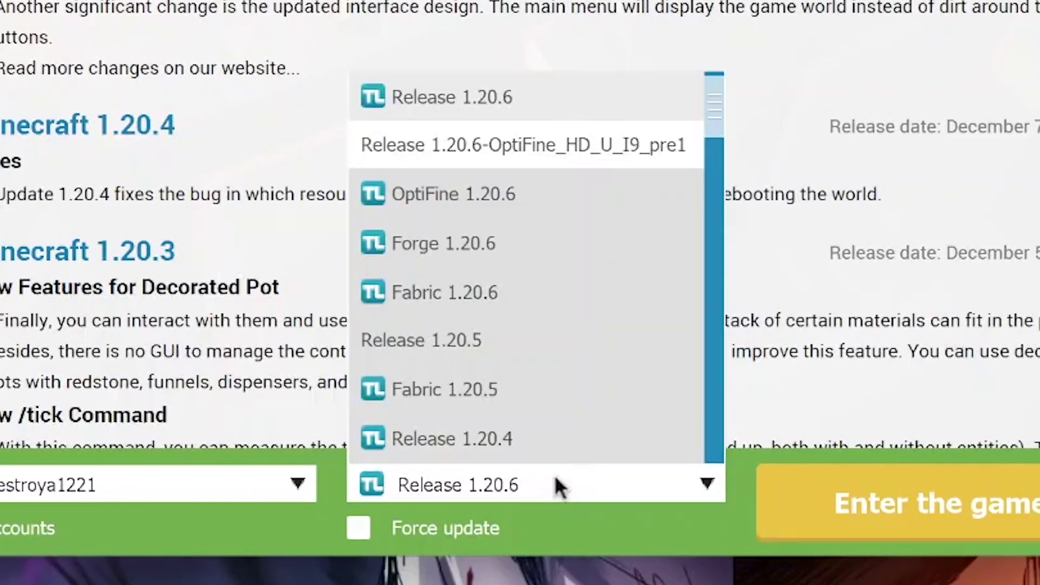
scroll(545, 256, "down", 1)
scroll(545, 265, "down", 1)
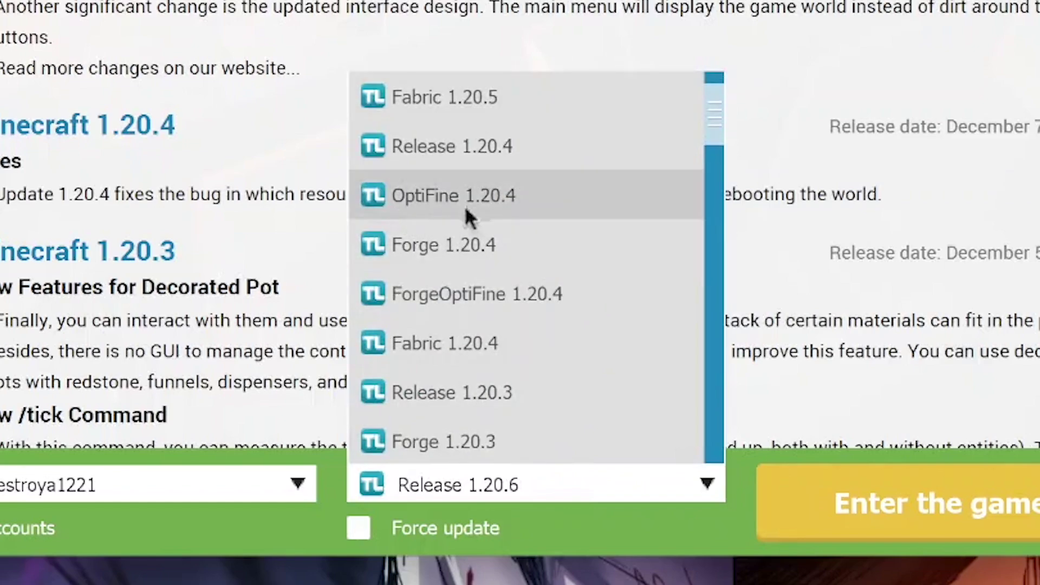
scroll(476, 241, "up", 2)
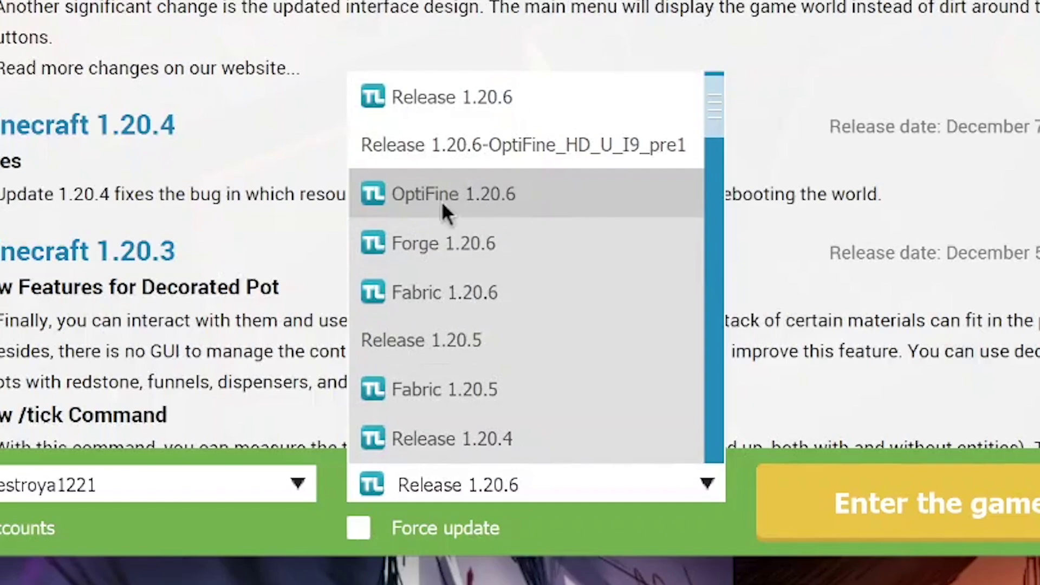
left_click(421, 196)
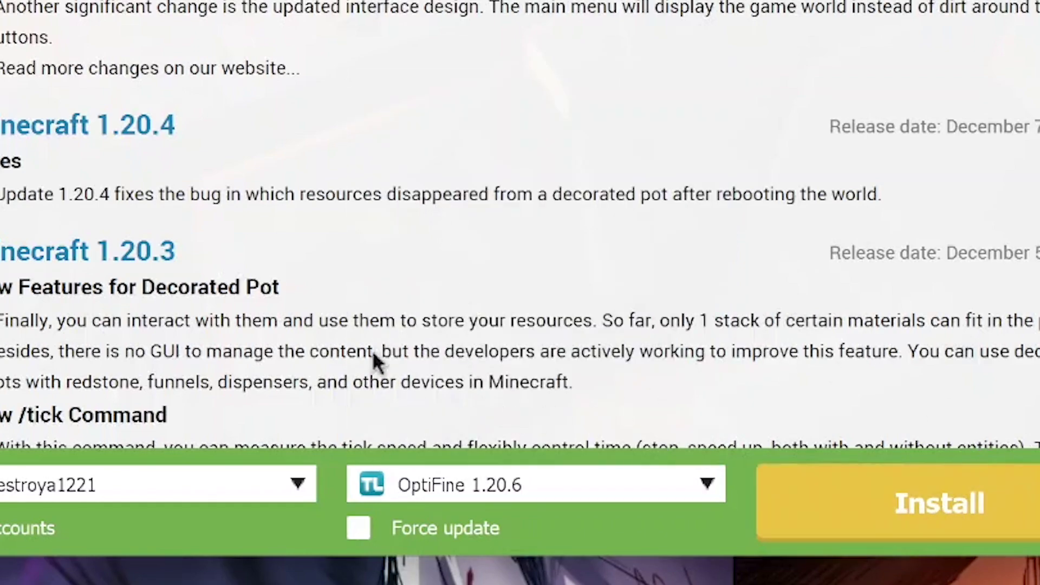
left_click(497, 484)
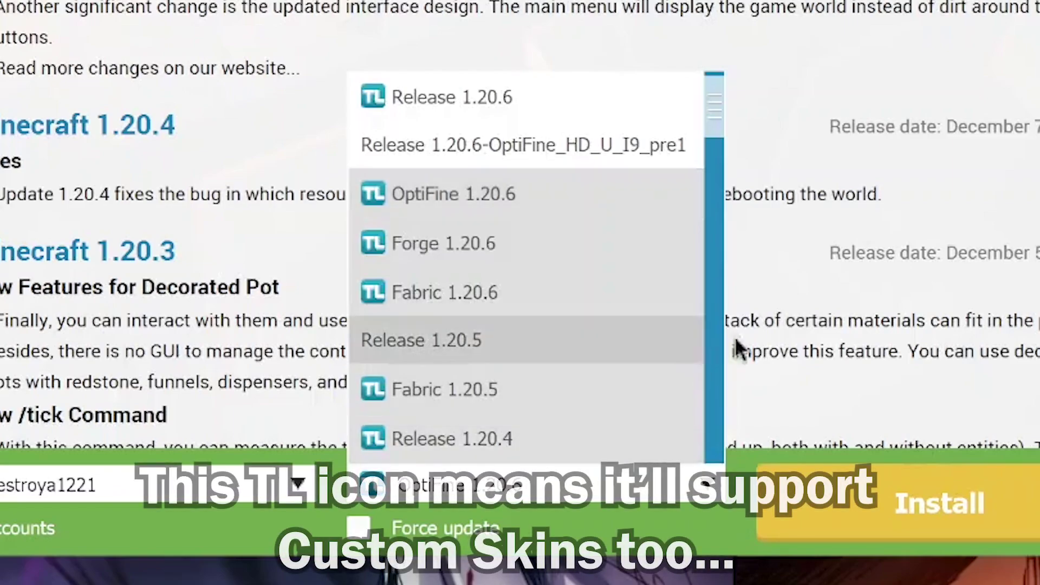
scroll(511, 325, "down", 1)
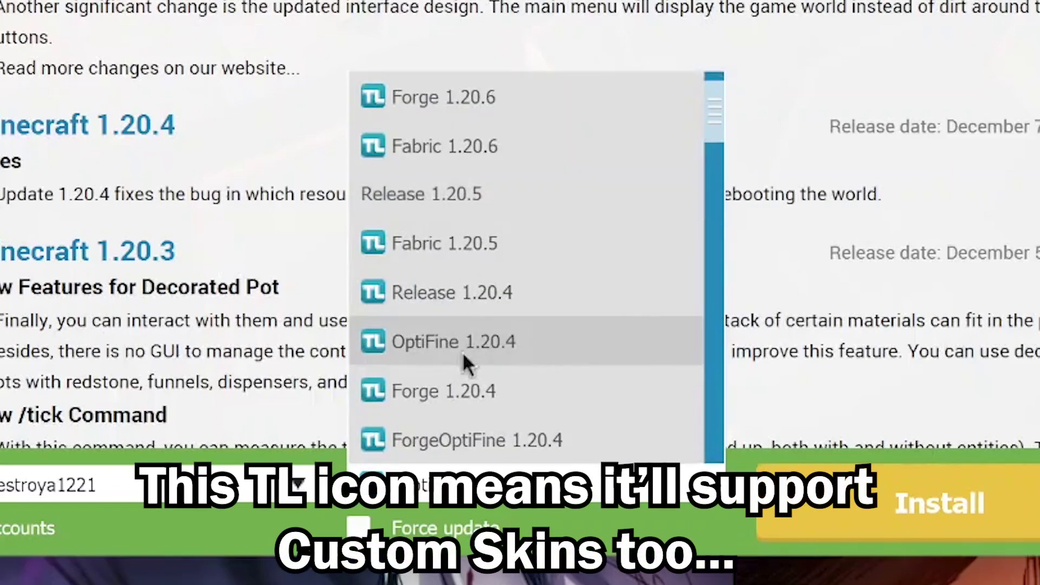
left_click(493, 342)
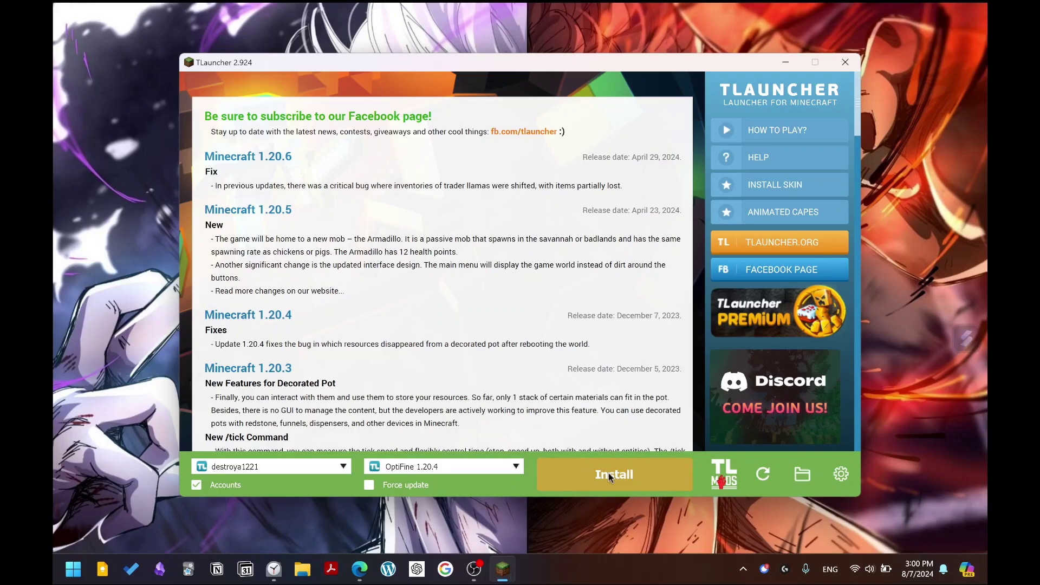
left_click(929, 510)
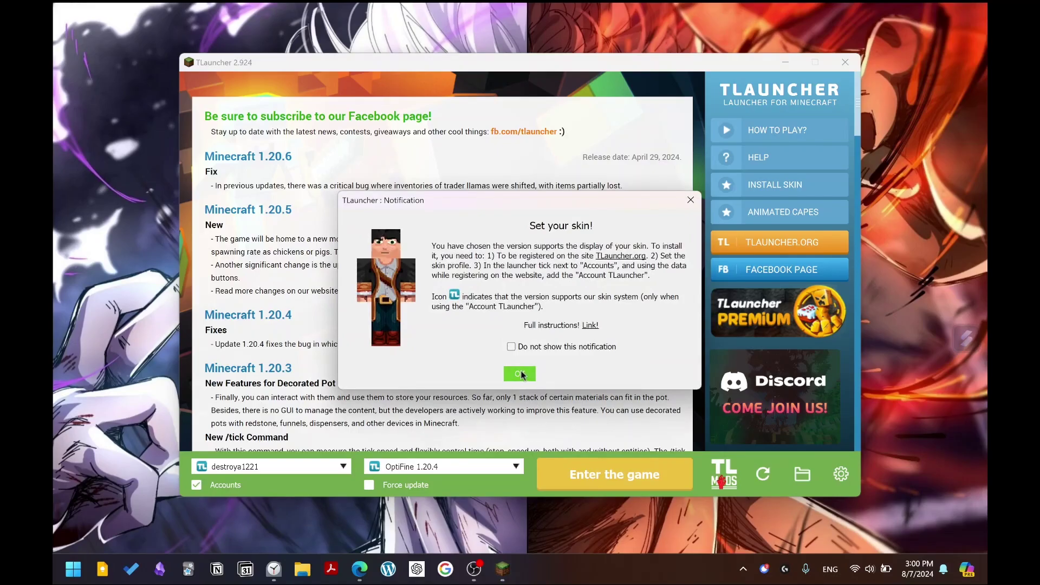
left_click(520, 374)
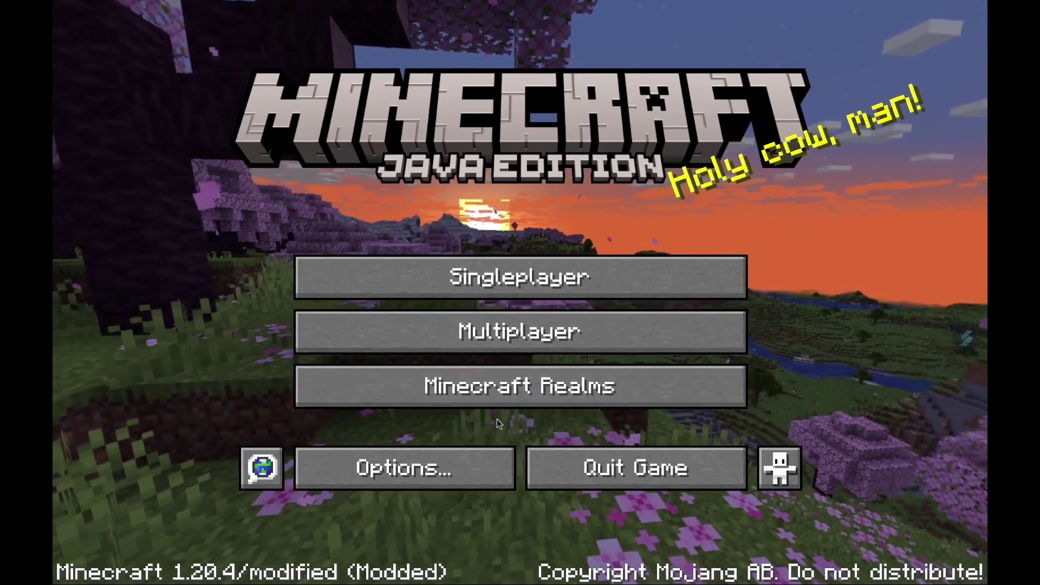
Go through Options and Video Settings to the OptiFine Shaders screen showing OFF and (internal)
left_click(434, 461)
left_click(400, 284)
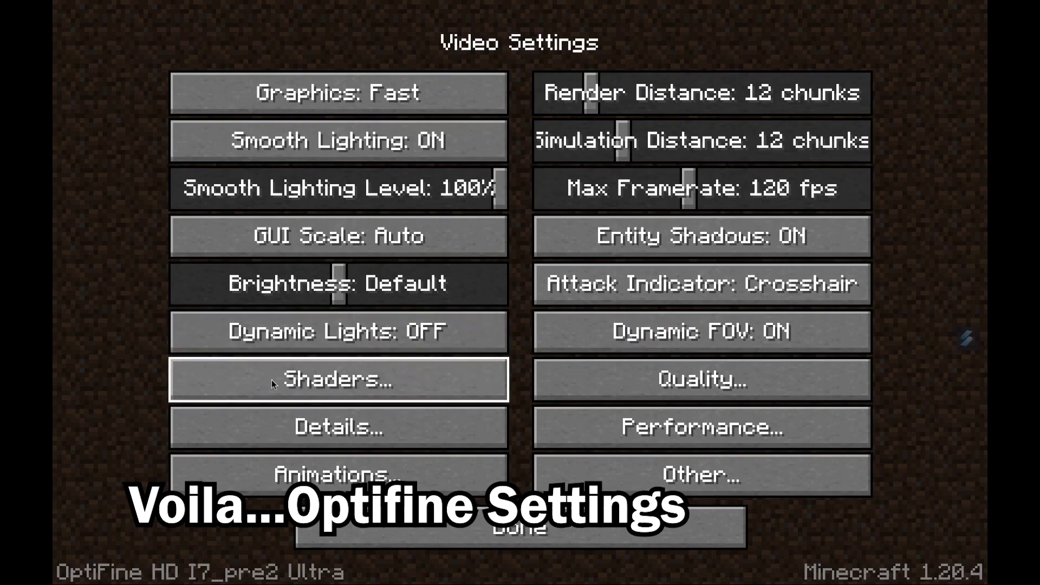
left_click(437, 399)
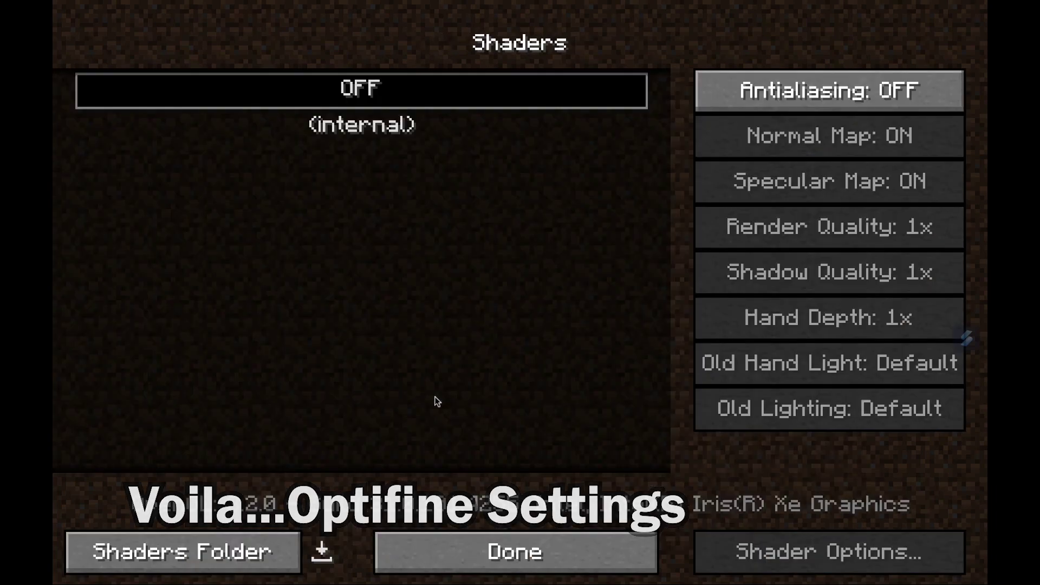